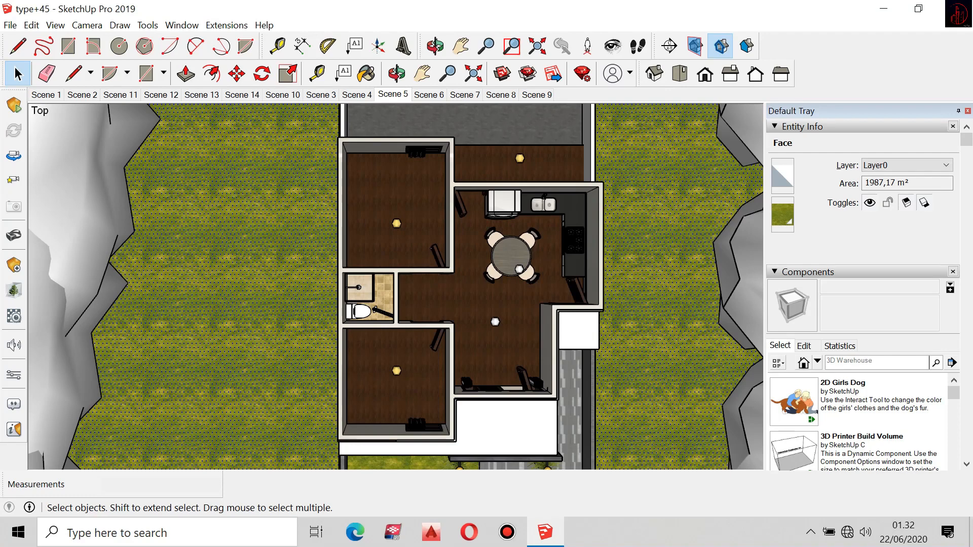
Examine the roofless house from above and outside, look through the model's layers, and return to Scene 5
scroll(480, 306, up, 4)
scroll(480, 306, down, 3)
mouse_move(480, 307)
middle_down()
mouse_move(446, 223)
mouse_move(489, 208)
middle_up()
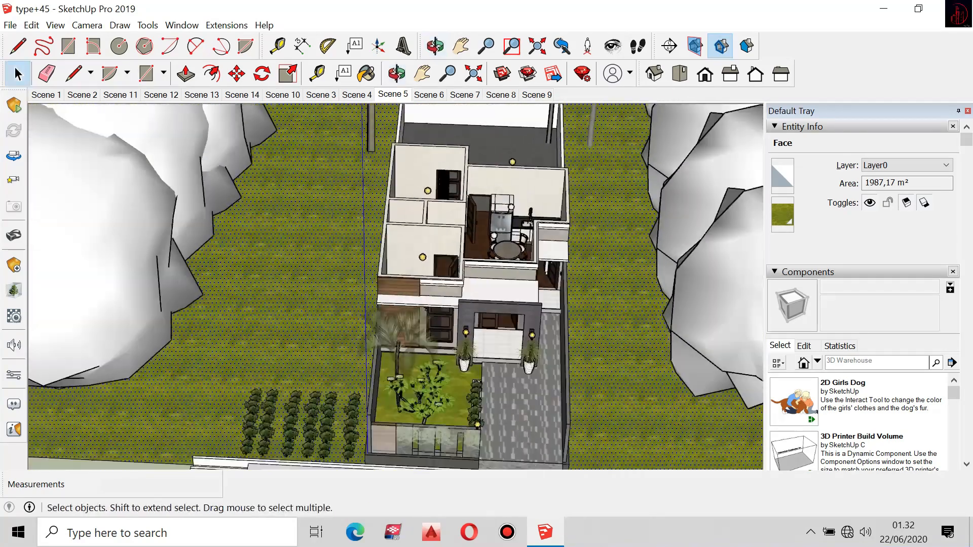
scroll(471, 269, down, 3)
middle_drag(471, 268, 424, 248)
drag(967, 140, 967, 376)
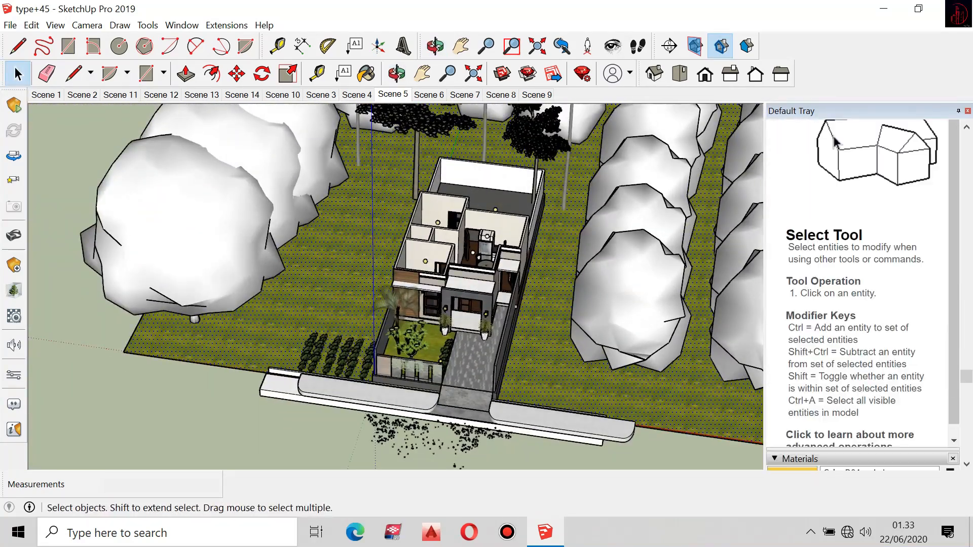
scroll(857, 376, down, 10)
drag(966, 451, 967, 211)
scroll(857, 284, up, 10)
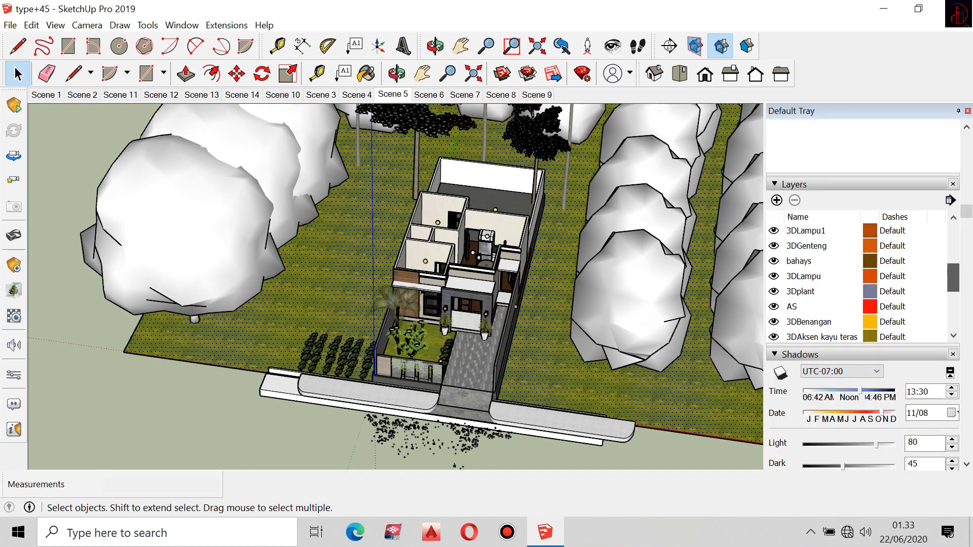
scroll(309, 375, down, 1)
click(429, 95)
click(394, 95)
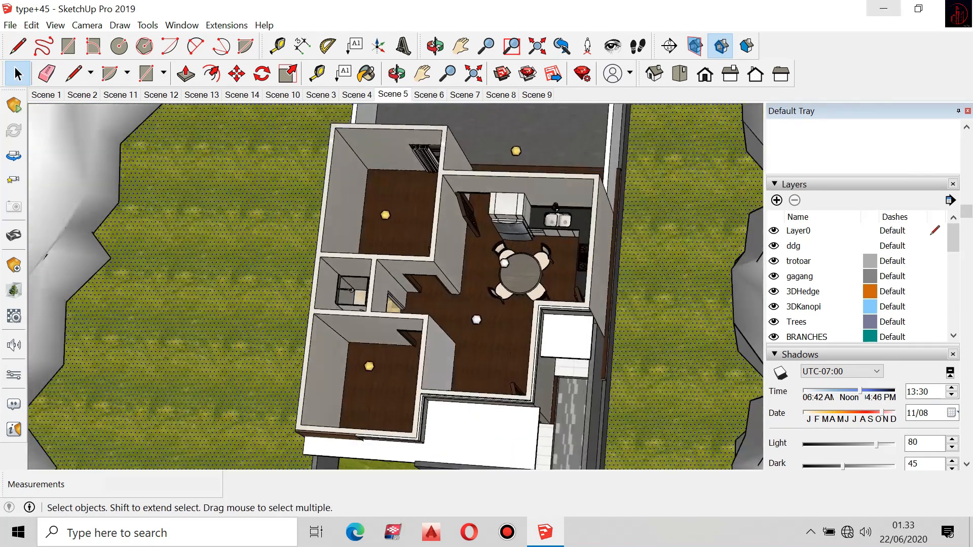
Arrange the SketchUp window beside the Enscape render window and bring the kitchen refrigerator into the live render view
key(super+Left)
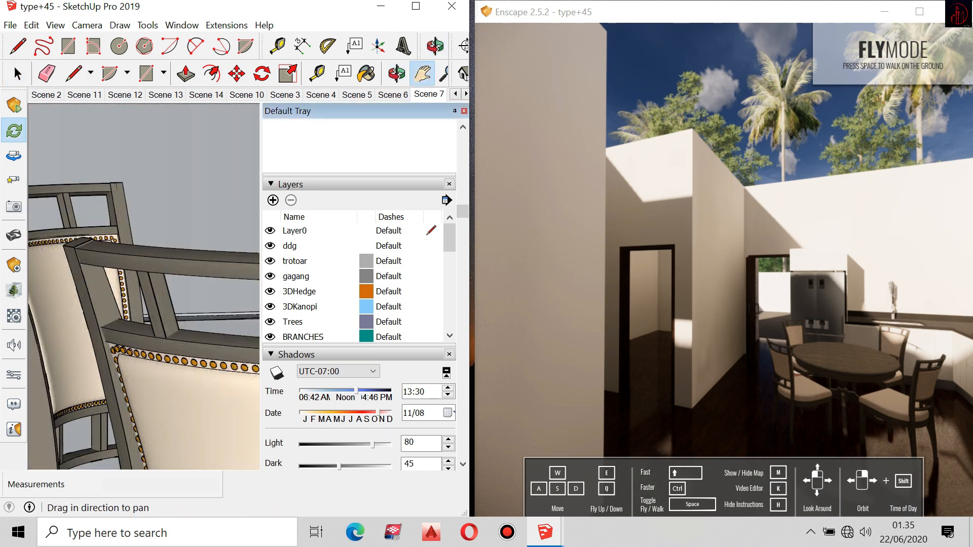
click(422, 74)
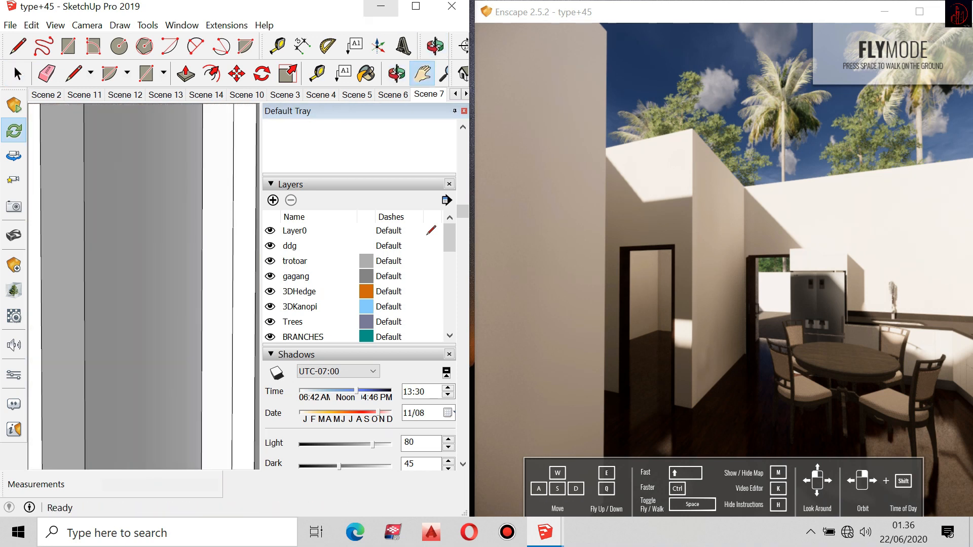
key(super+Up)
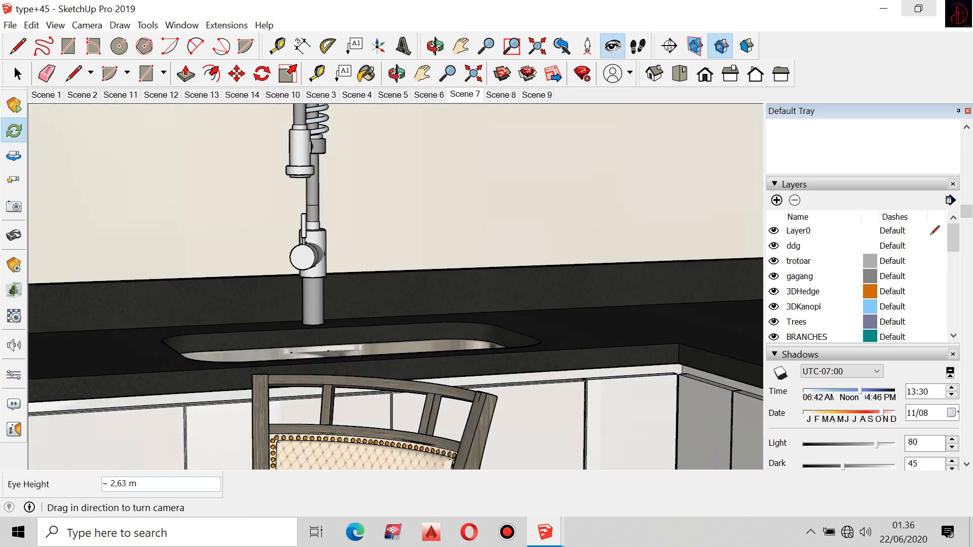
key(super+Left)
drag(723, 270, 831, 270)
scroll(760, 270, up, 4)
mouse_move(761, 270)
mouse_down()
mouse_move(694, 269)
mouse_move(692, 251)
mouse_up()
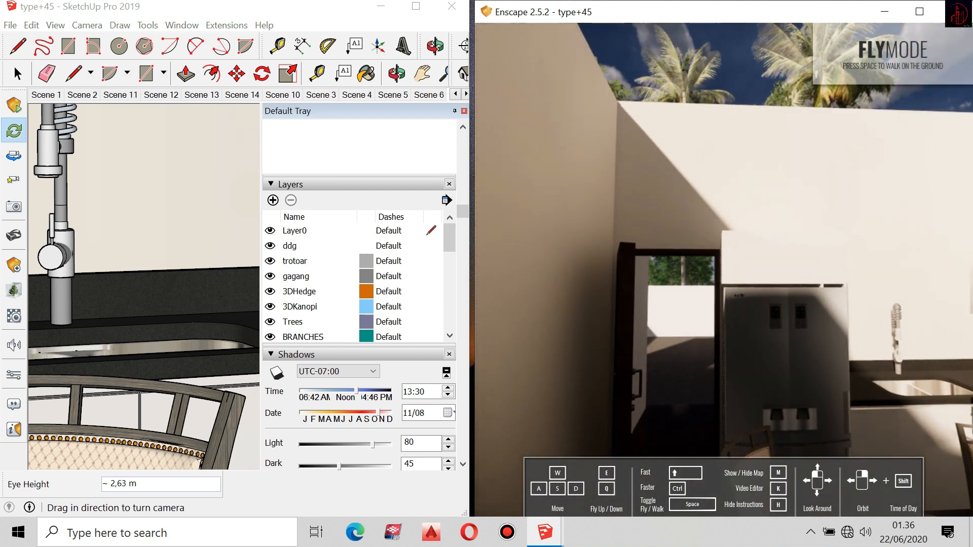
Open the refrigerator for editing, rename its front material to _2 aluminium, and check the refrigerator in the live render
key(alt+Tab)
drag(192, 322, 107, 314)
key(space)
double_click(203, 244)
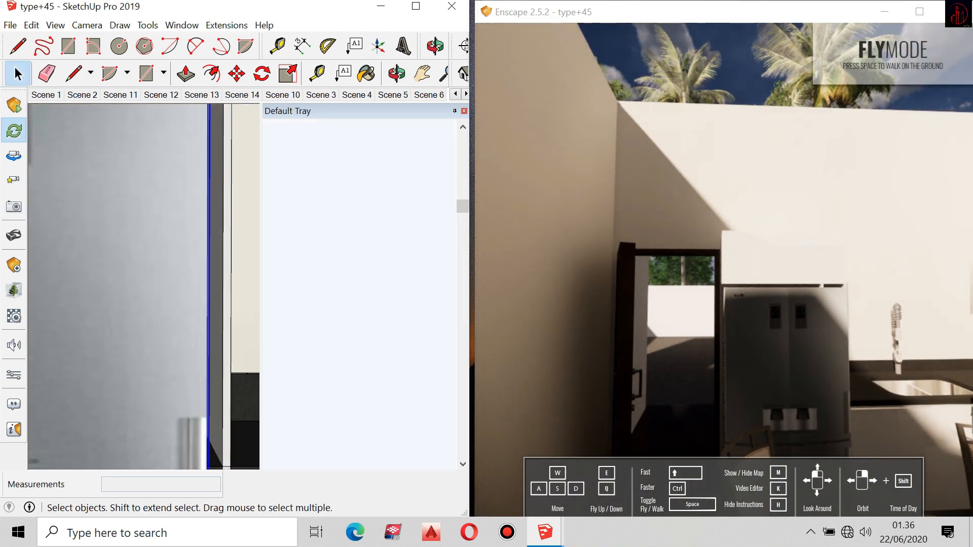
key(b)
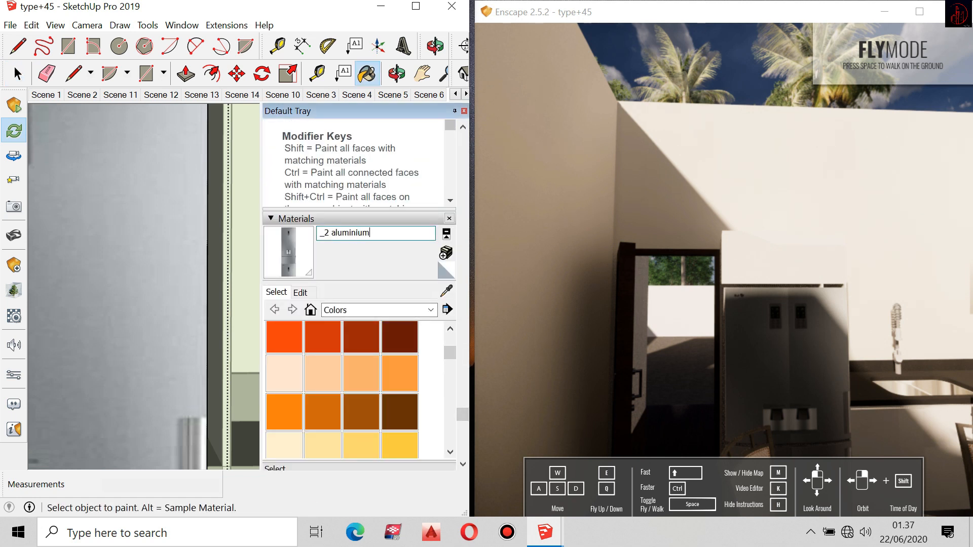
key(Return)
drag(719, 253, 756, 302)
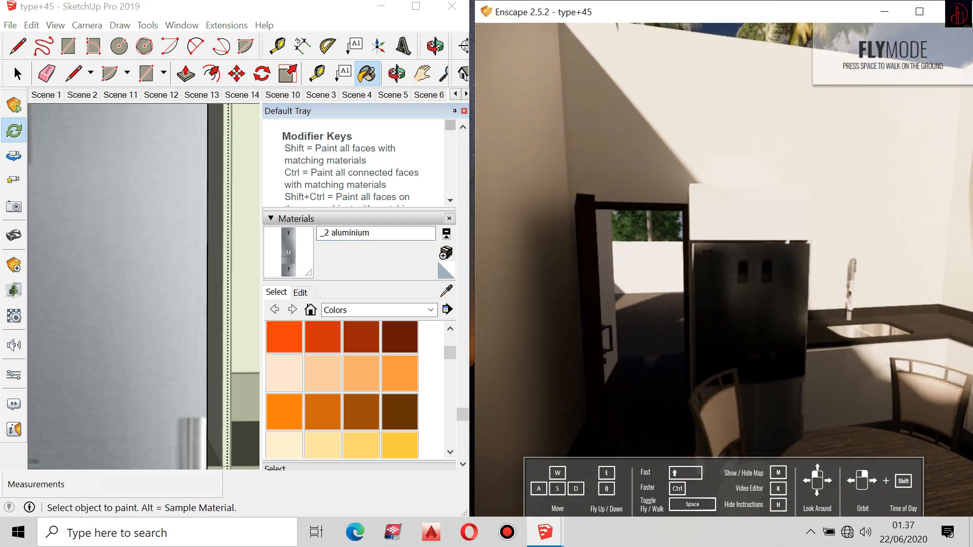
Sample the refrigerator's other material, rename it dMaterial18 aluminium, and check the kitchen in the live render
shift+middle_drag(92, 365, 223, 232)
middle_drag(127, 263, 178, 284)
click(17, 74)
double_click(203, 424)
click(203, 424)
scroll(363, 347, down, 3)
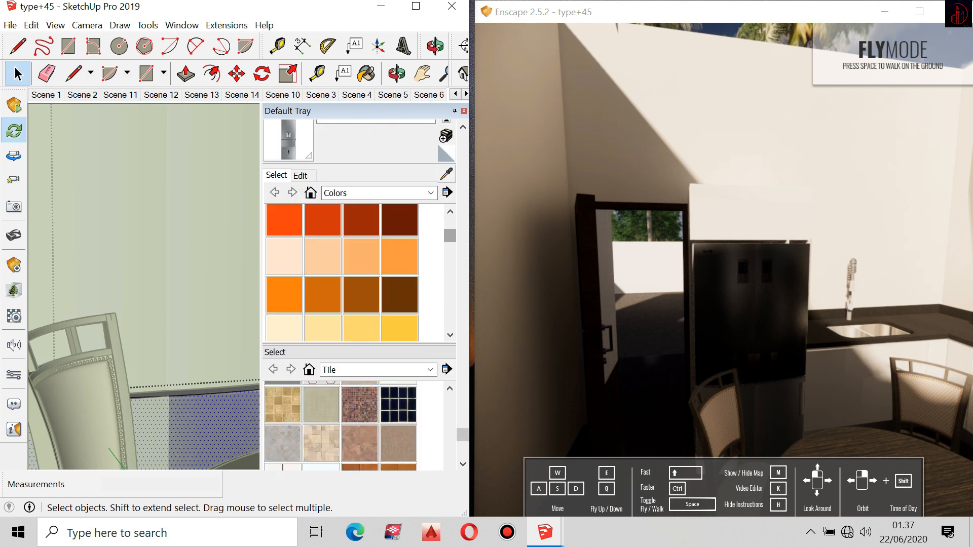
click(446, 174)
click(213, 421)
scroll(342, 274, up, 2)
drag(462, 435, 462, 413)
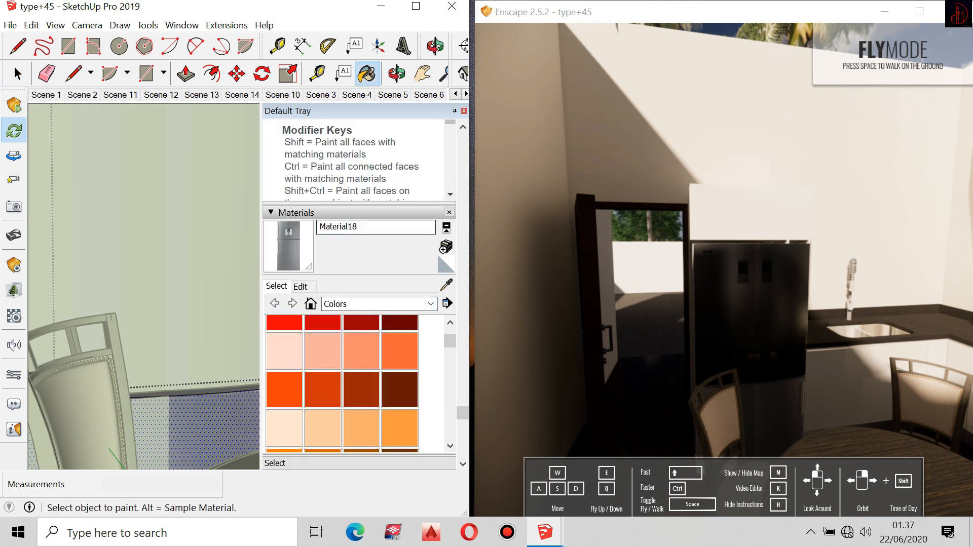
click(386, 228)
text(alum)
key(Return)
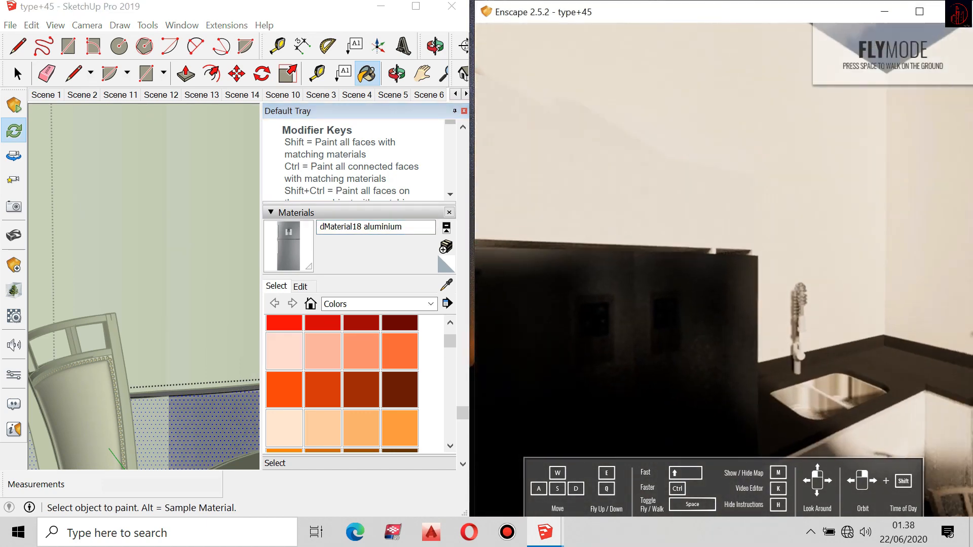
key(w)
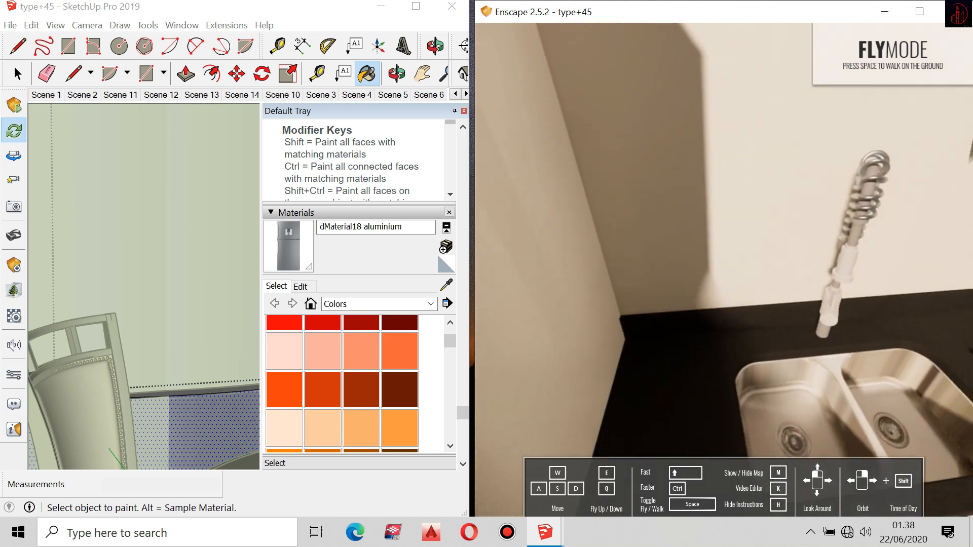
Switch to the exterior view of Scene 6 and close the component being edited
click(18, 74)
scroll(152, 304, down, 1)
mouse_move(193, 304)
shift+middle_down()
mouse_move(122, 299)
mouse_move(223, 305)
shift+middle_up()
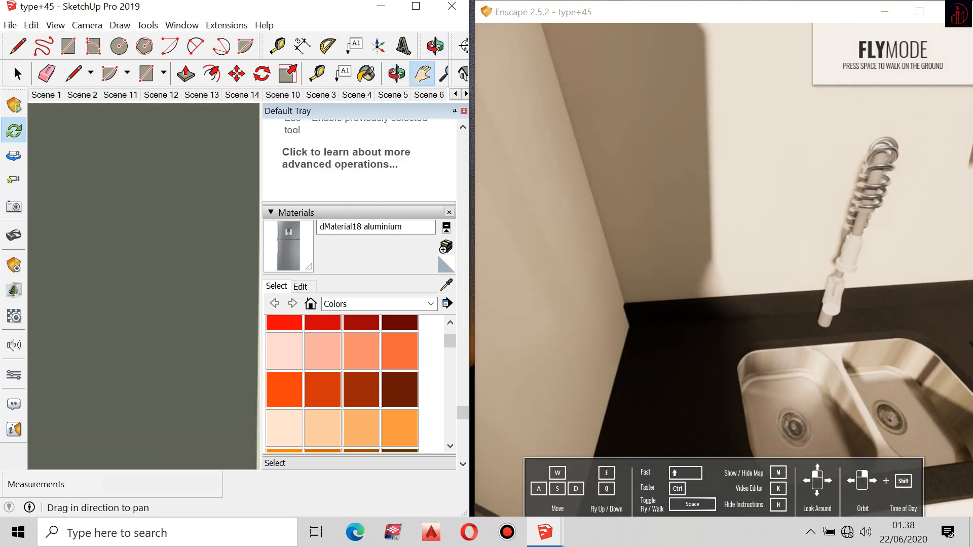
click(429, 95)
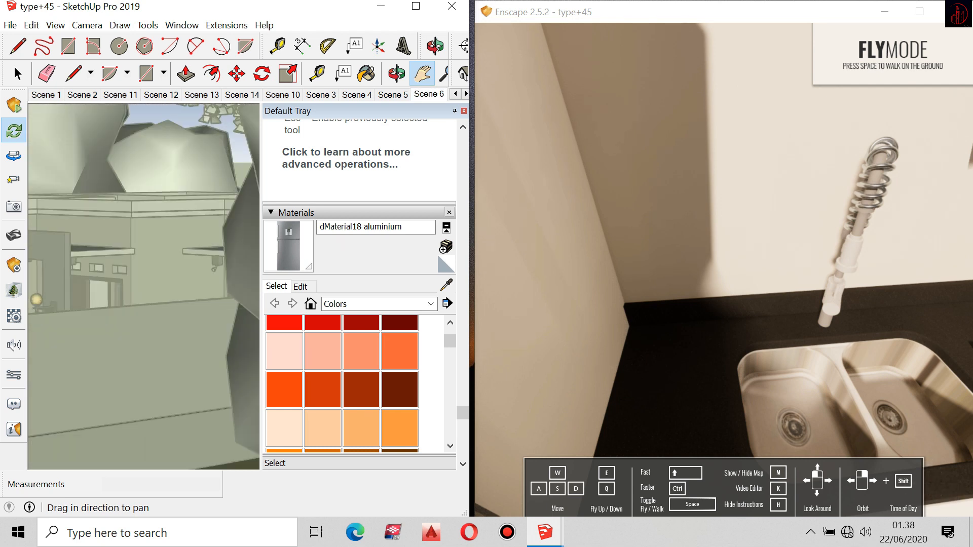
key(space)
right_click(119, 391)
click(152, 404)
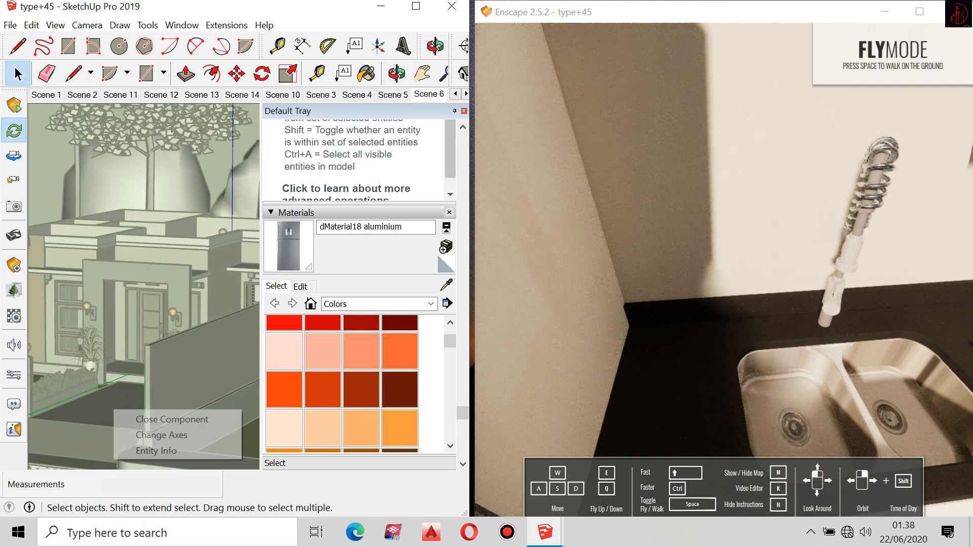
Step through the remaining scenes from Scene 6 and activate Scene 1, the front view with the roof
click(441, 95)
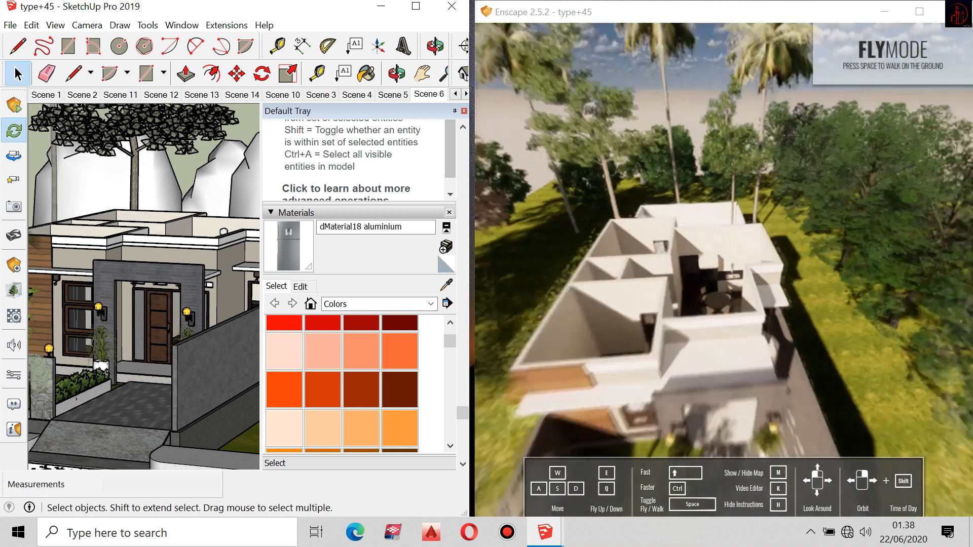
click(466, 94)
click(466, 94)
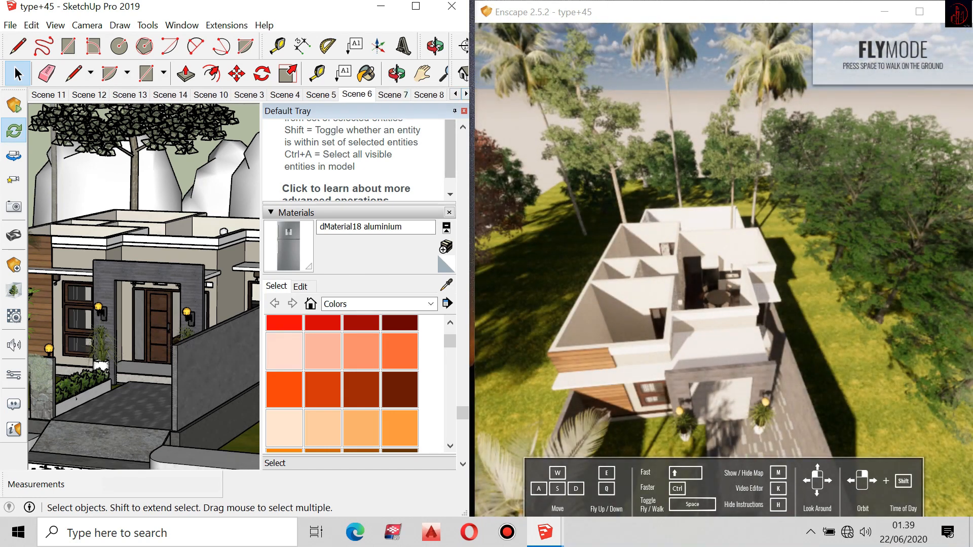
key(Page_Down)
key(Page_Down)
key(Page_Down)
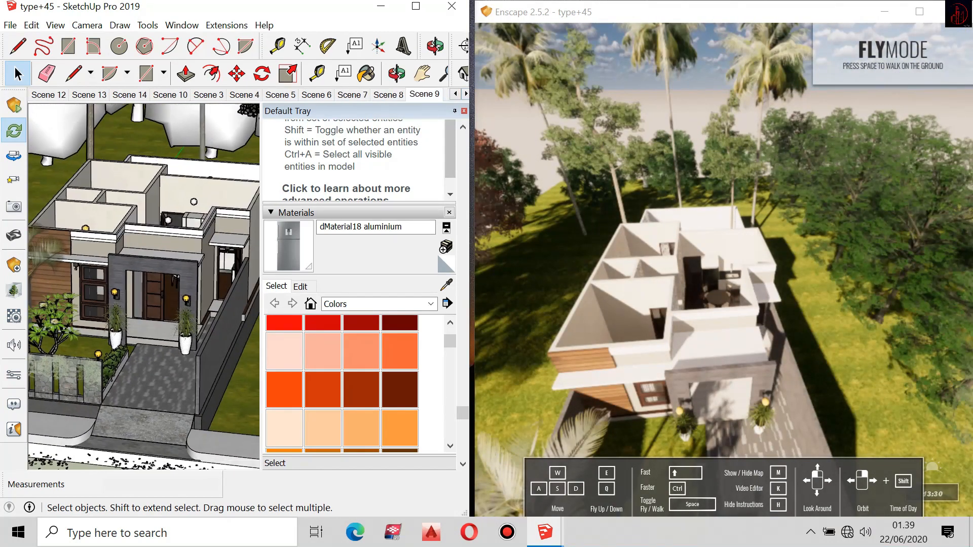
key(Page_Down)
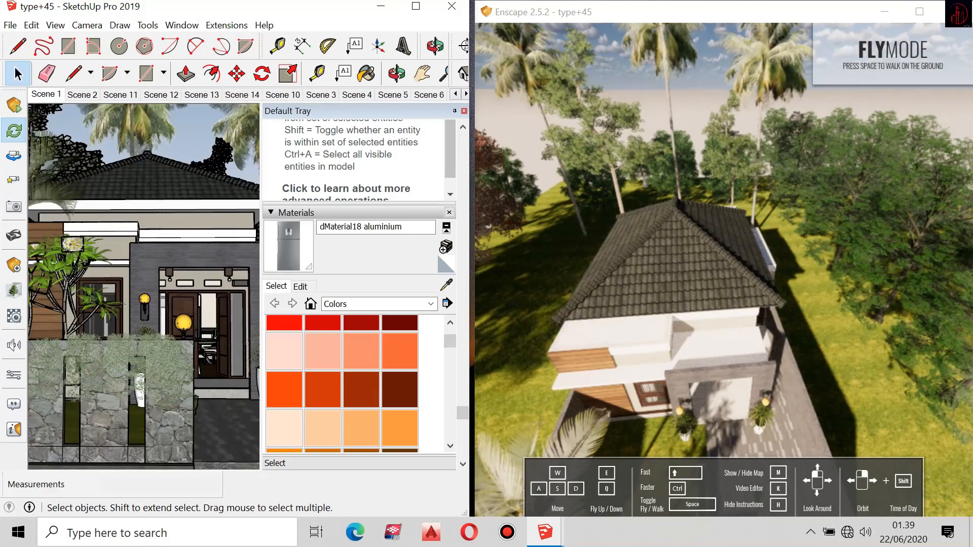
Inspect the roof, front facade and entrance of the house in the Enscape live render
key(e)
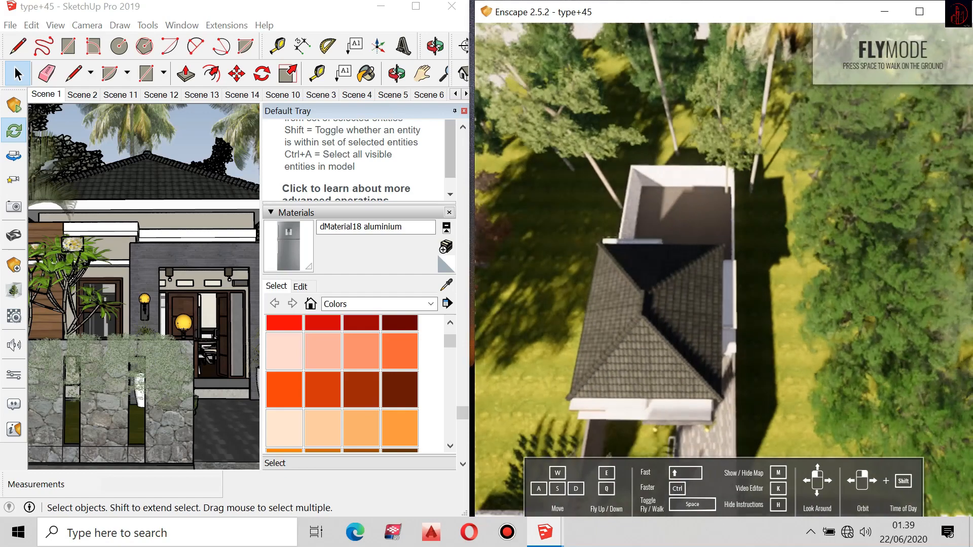
key(s)
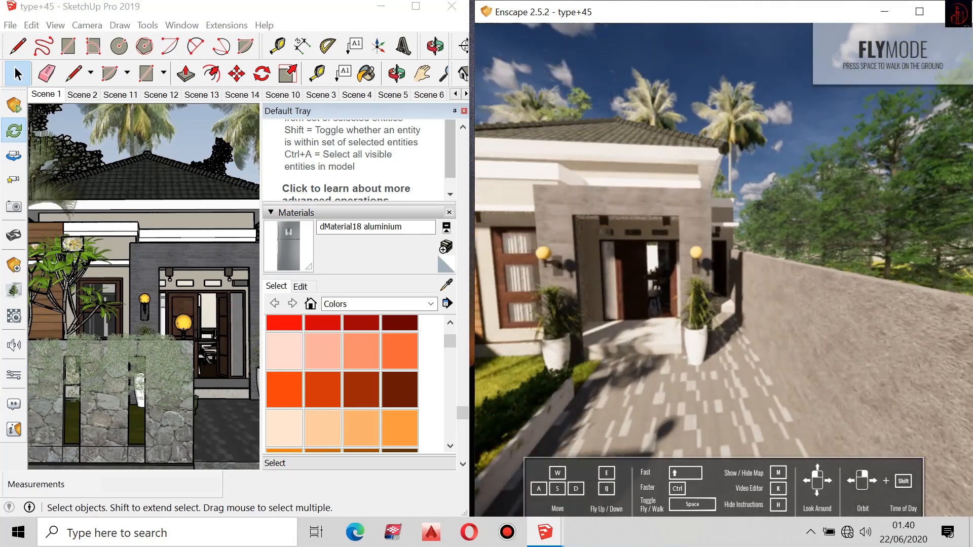
key(a)
drag(724, 270, 733, 231)
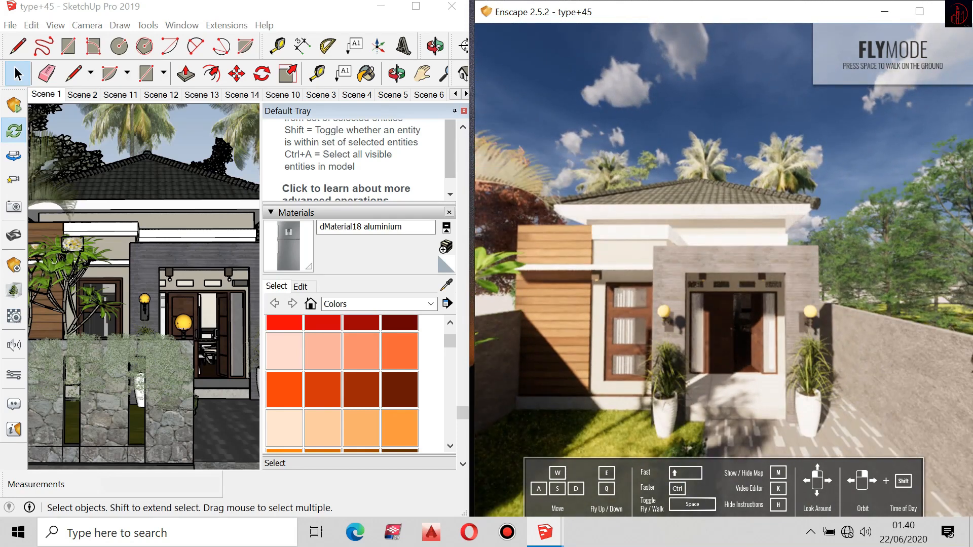
key(w)
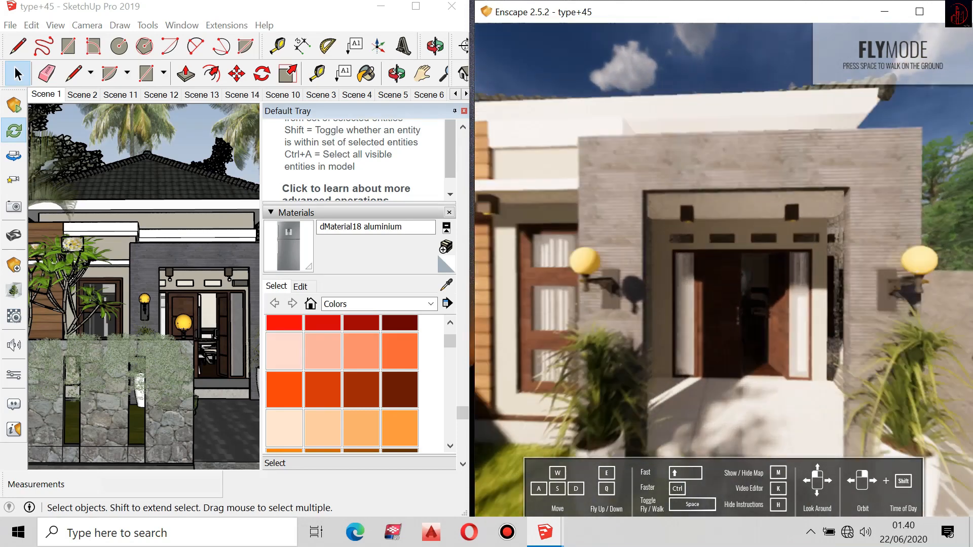
mouse_move(724, 270)
mouse_down()
mouse_move(623, 270)
mouse_move(719, 274)
mouse_up()
key(w)
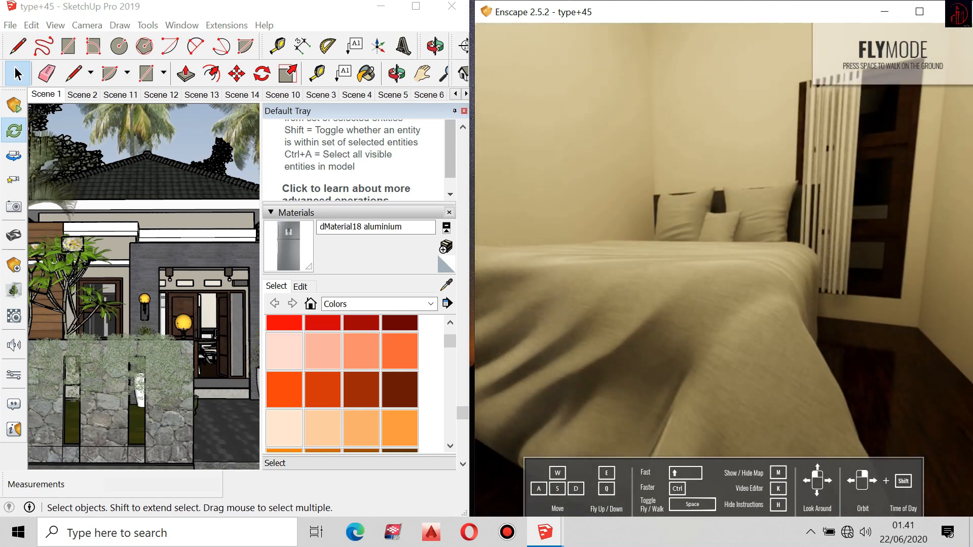
Inspect the bedrooms, bathroom, dining area and living room in the Enscape live render
drag(723, 270, 624, 285)
drag(724, 274, 522, 274)
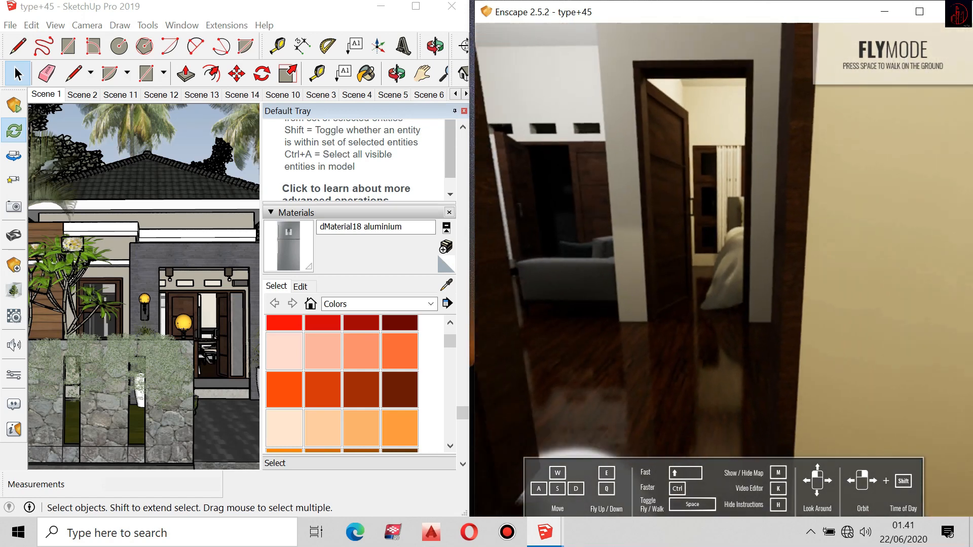
key(w)
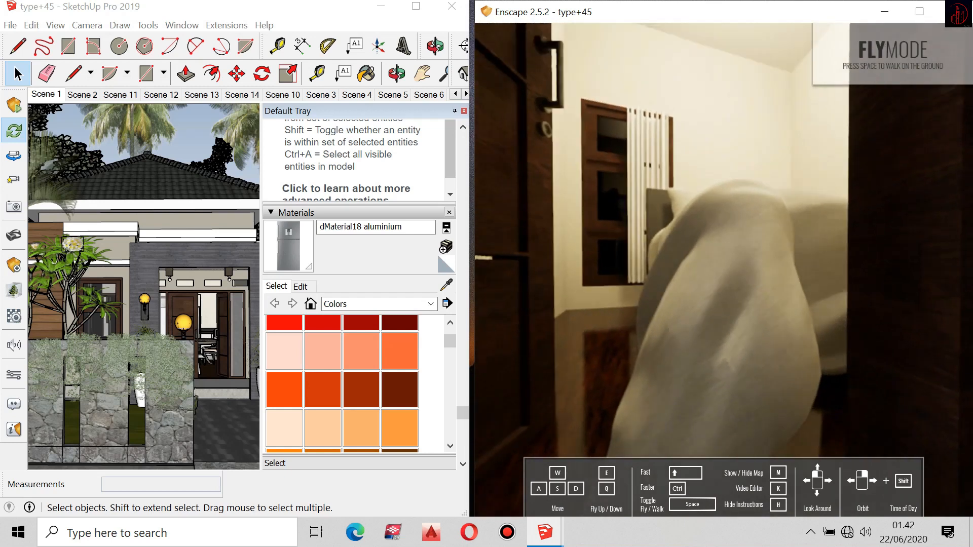
key(w)
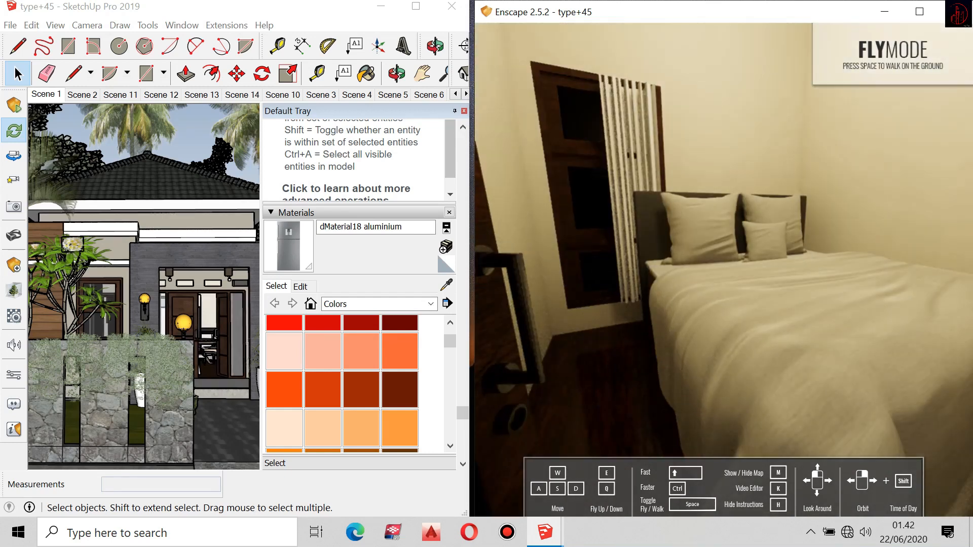
drag(724, 274, 827, 271)
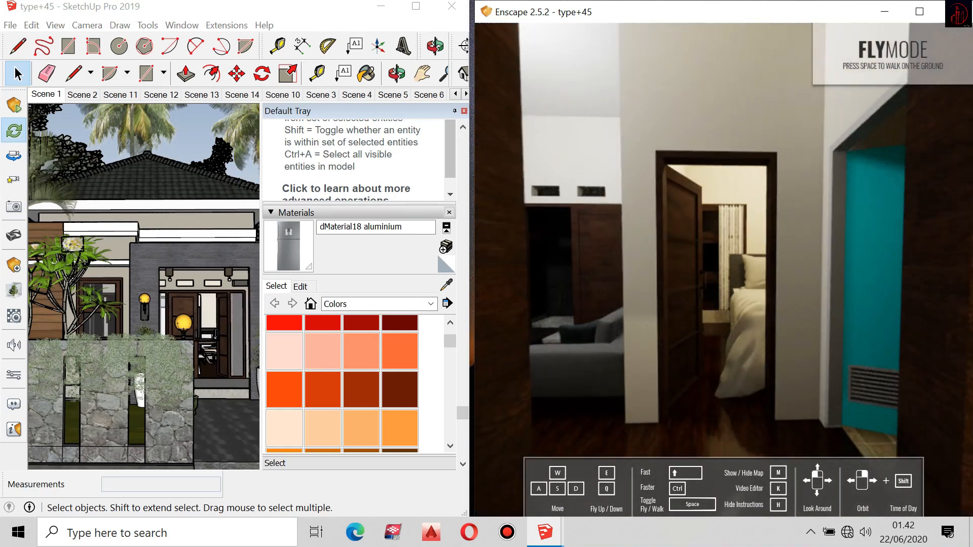
key(a)
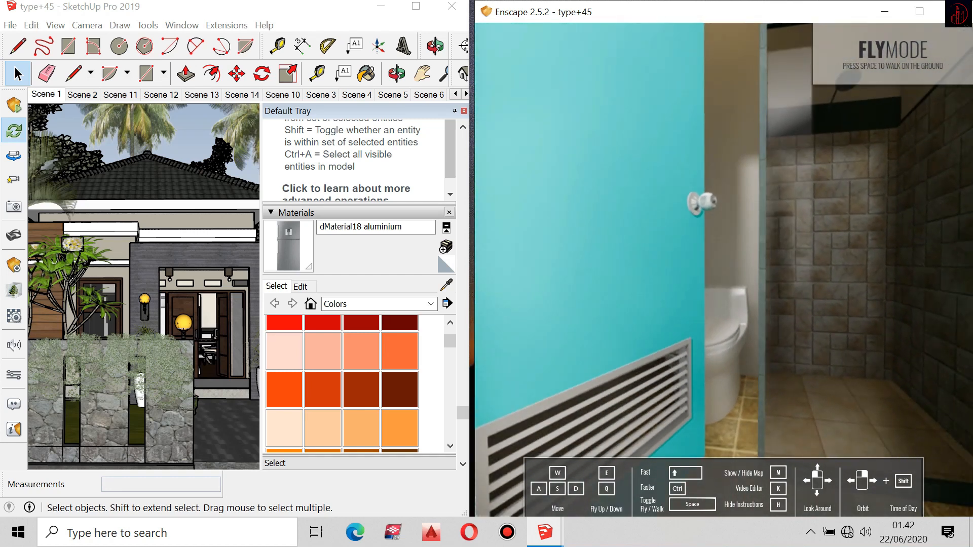
key(s)
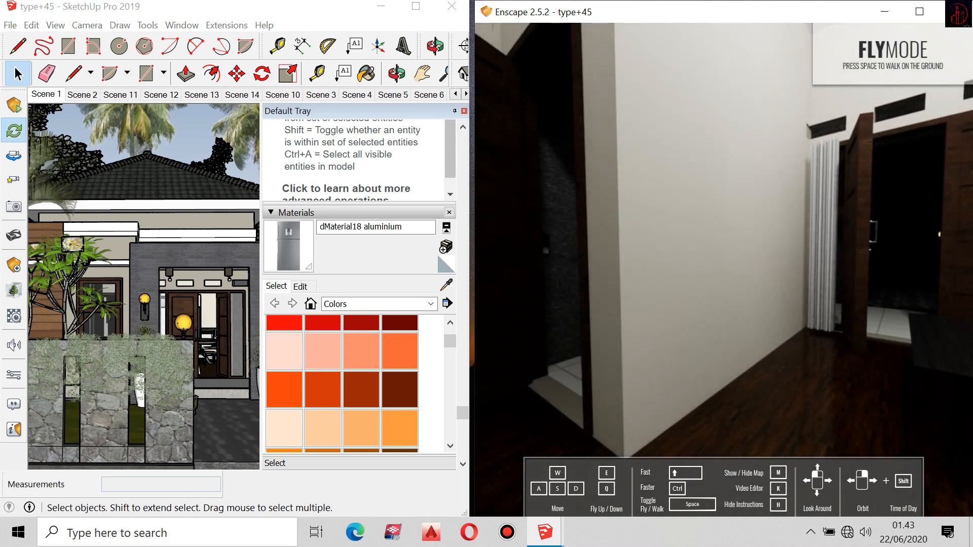
drag(724, 270, 811, 270)
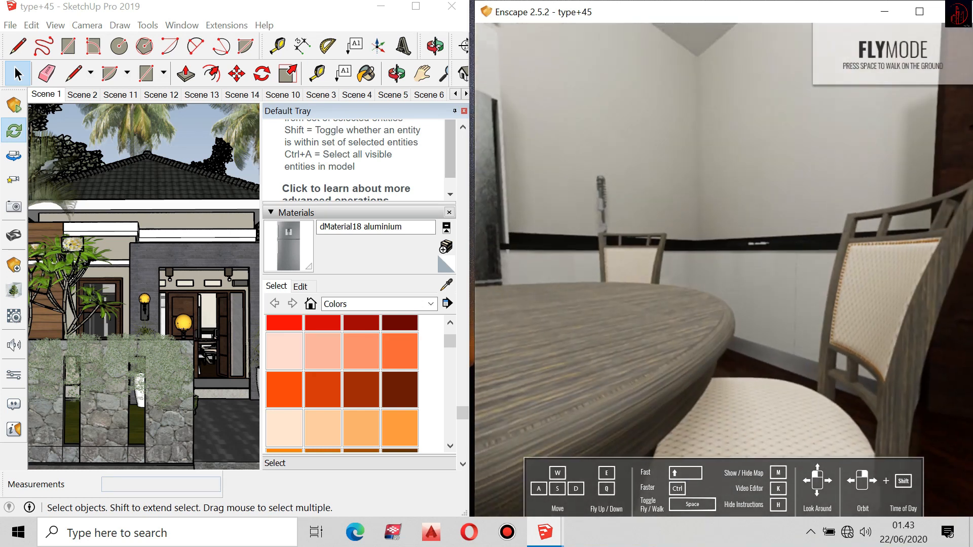
right_drag(723, 270, 791, 248)
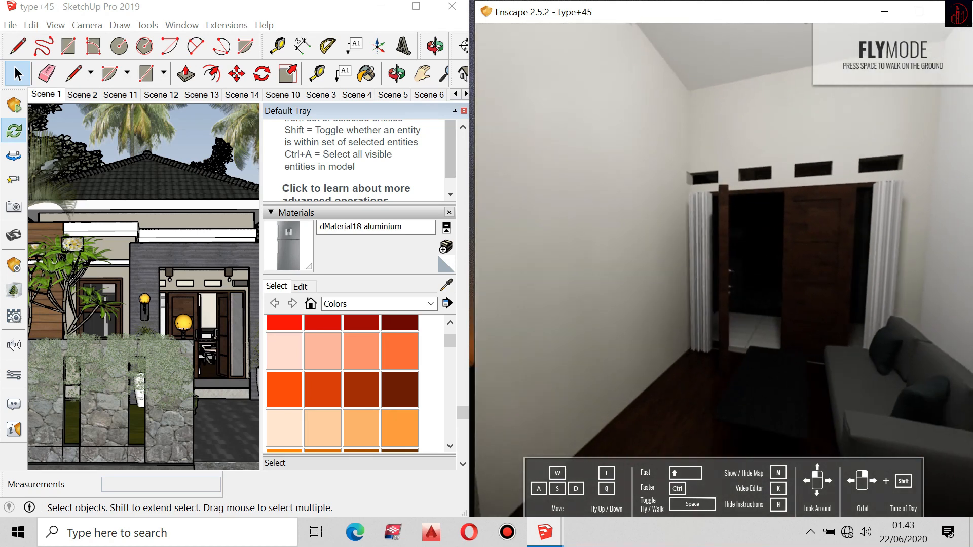
Inspect the living room, the paved driveway and the night-lit front of the house in the Enscape live render
mouse_move(724, 269)
mouse_down()
mouse_move(852, 270)
mouse_move(740, 270)
mouse_up()
key(w)
key(s)
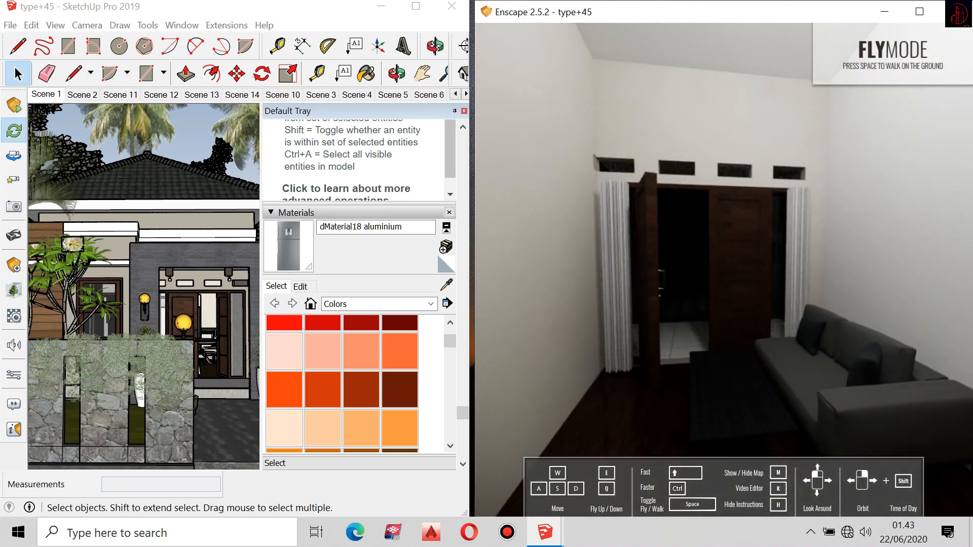
key(w)
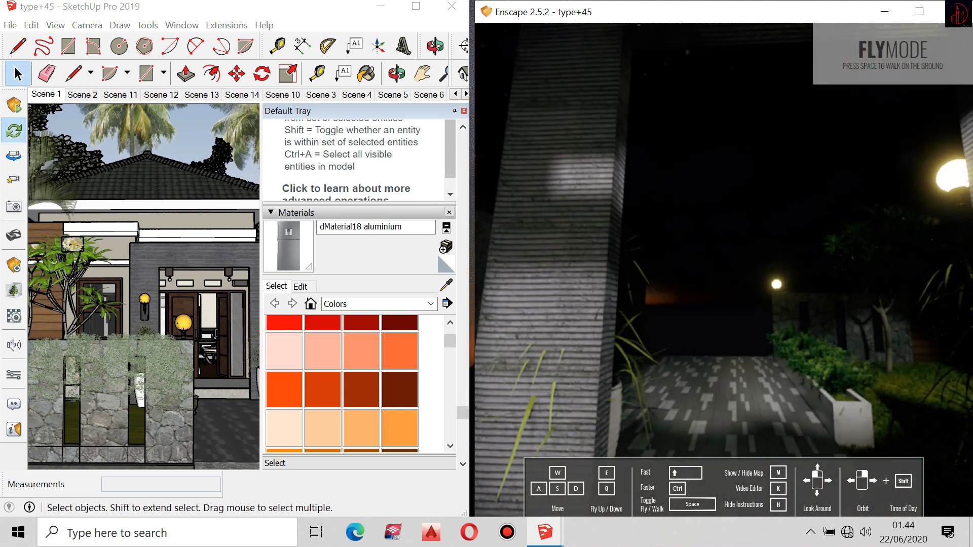
key(w)
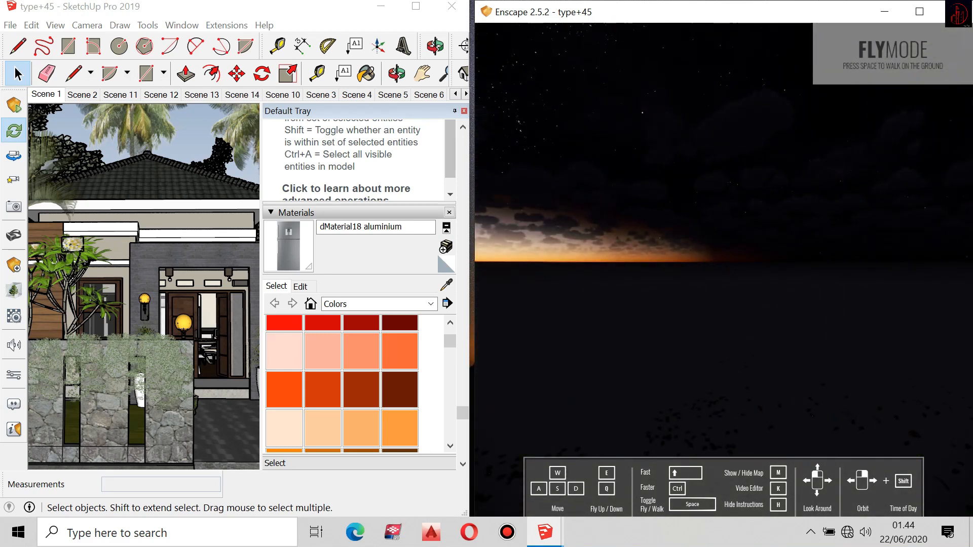
drag(723, 270, 884, 253)
key(s)
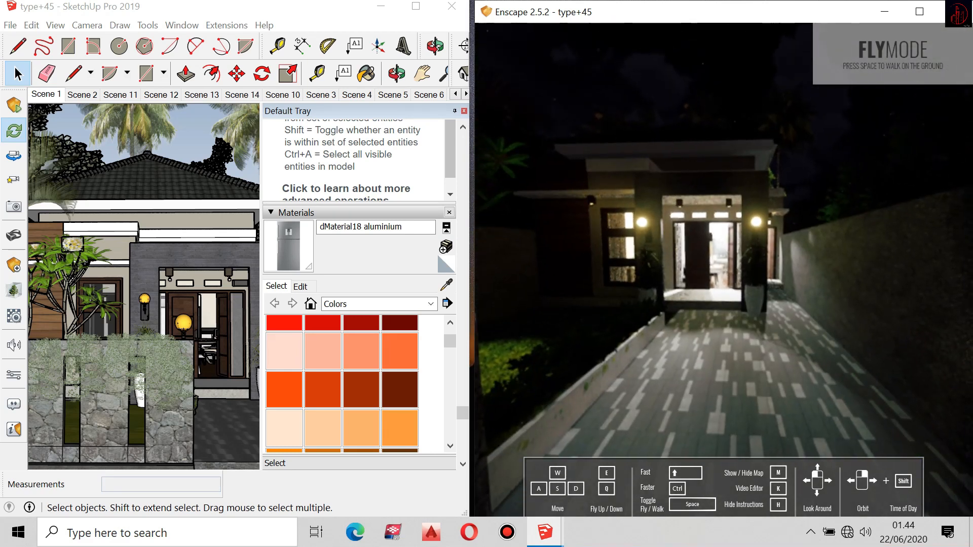
drag(724, 284, 746, 244)
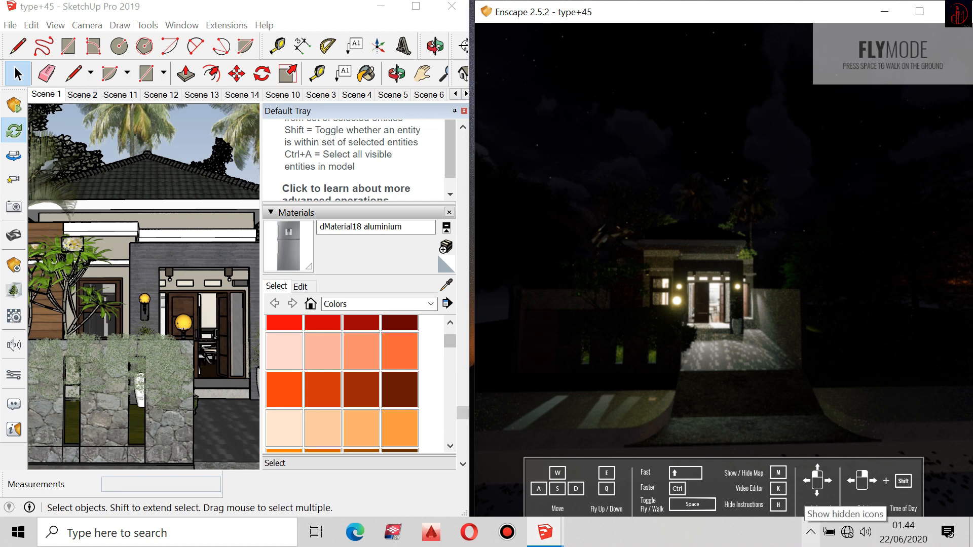
Set the render's time of day to 10:56 and frame the whole house and driveway from a raised front viewpoint
shift+right_drag(724, 269, 842, 270)
key(i)
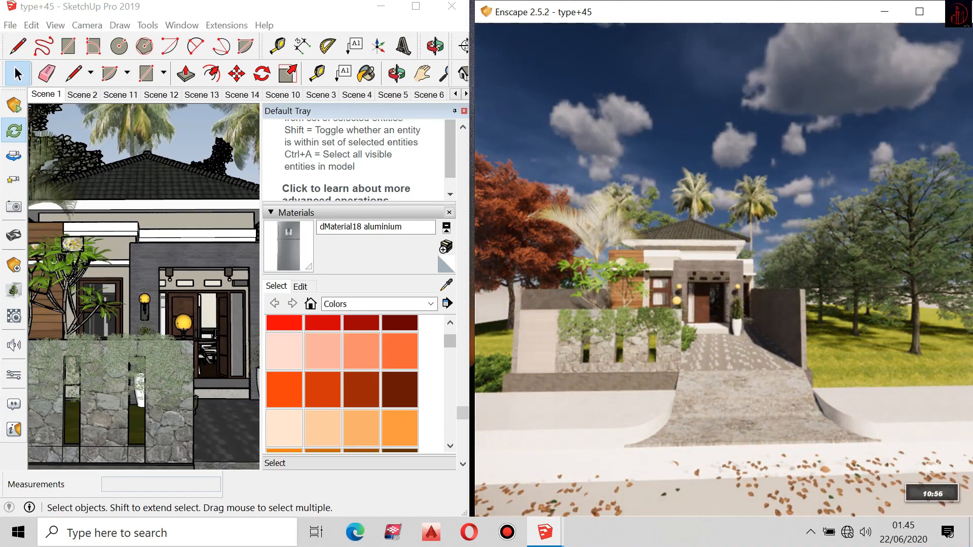
right_drag(724, 269, 724, 340)
key(w)
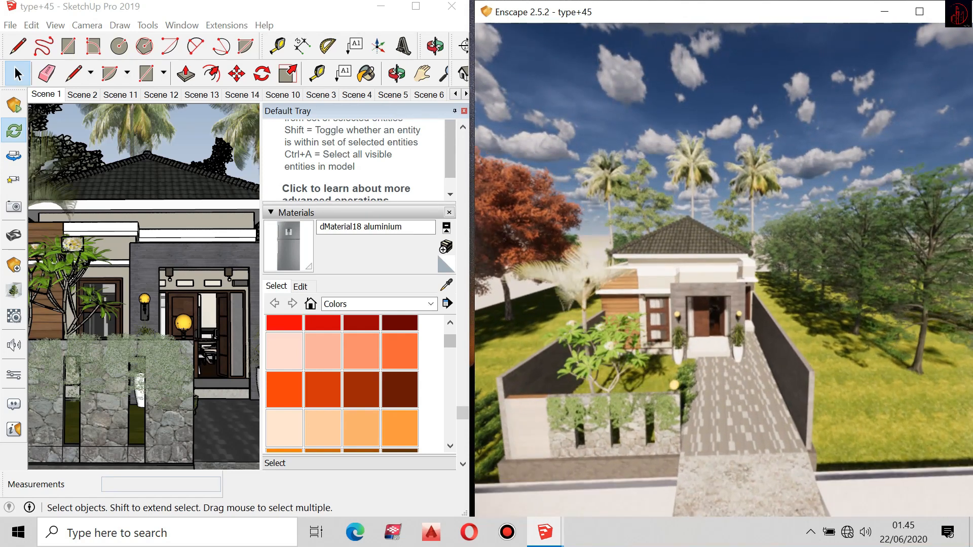
key(w)
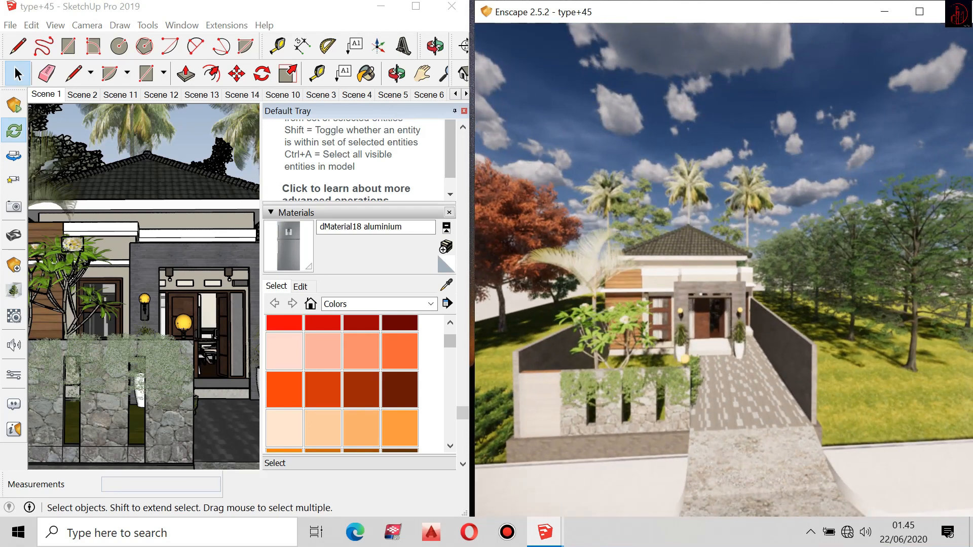
Take an Enscape screenshot of the raised daytime front view and save it under the suggested file name
click(227, 25)
mouse_move(240, 42)
click(337, 143)
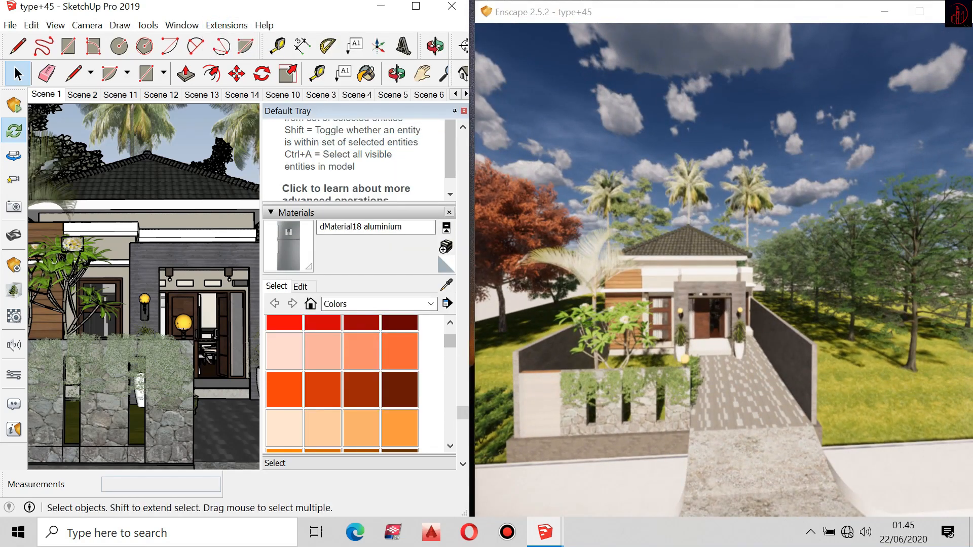
double_click(265, 149)
click(359, 371)
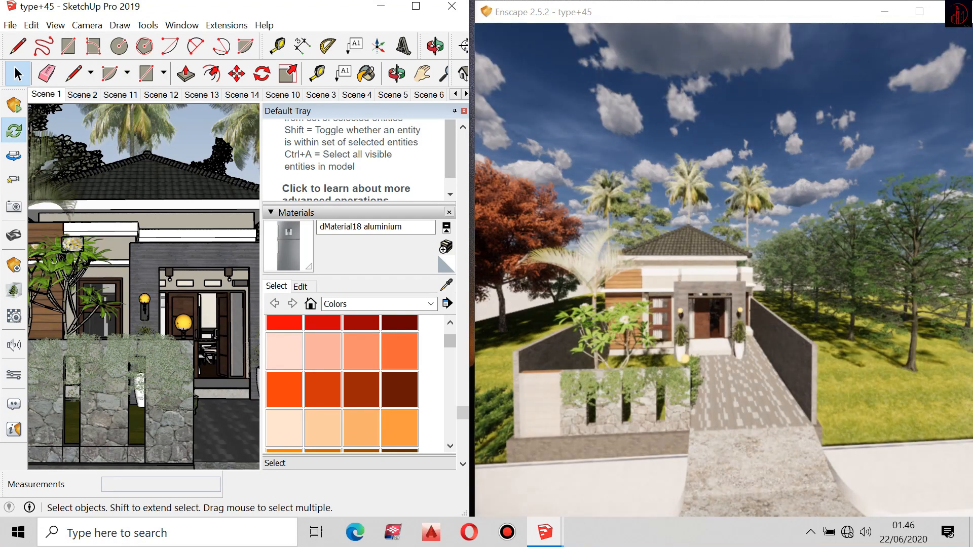
Switch to the Enscape render window and set up a camera path of two keyframes in the Video Editor
key(k)
key(alt+Tab)
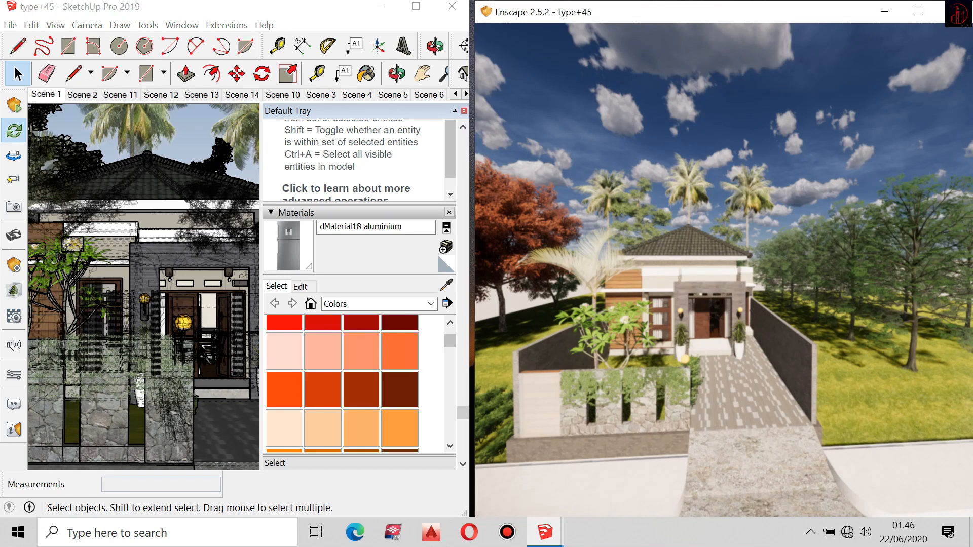
key(k)
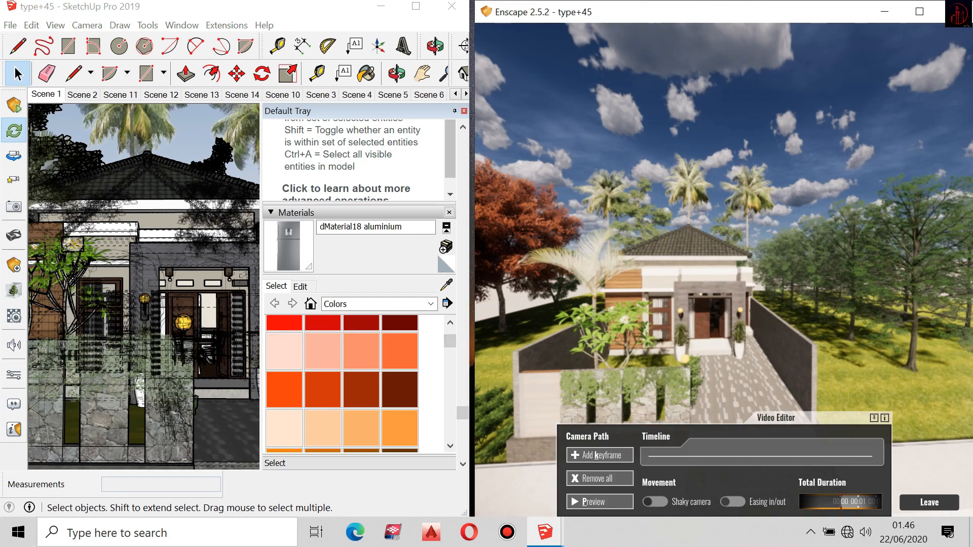
key(k)
key(k)
Open the second keyframe for editing, lower the camera towards eye level in front of the house and apply that view
click(874, 457)
right_drag(724, 269, 722, 243)
mouse_move(722, 242)
mouse_down()
mouse_move(737, 241)
mouse_move(730, 228)
mouse_move(721, 246)
mouse_move(700, 247)
mouse_move(711, 247)
mouse_up()
click(929, 462)
click(930, 462)
click(227, 26)
mouse_move(239, 42)
click(350, 228)
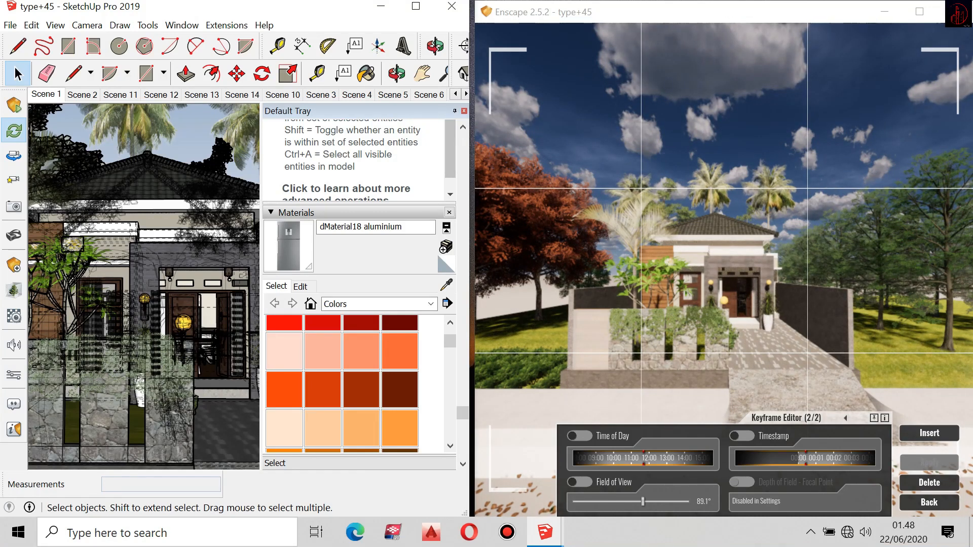
Reframe the second keyframe on a closer, slightly raised view of the front wall, driveway and entrance, and apply it
scroll(724, 269, up, 2)
drag(724, 270, 810, 294)
middle_drag(810, 294, 743, 306)
drag(743, 307, 784, 327)
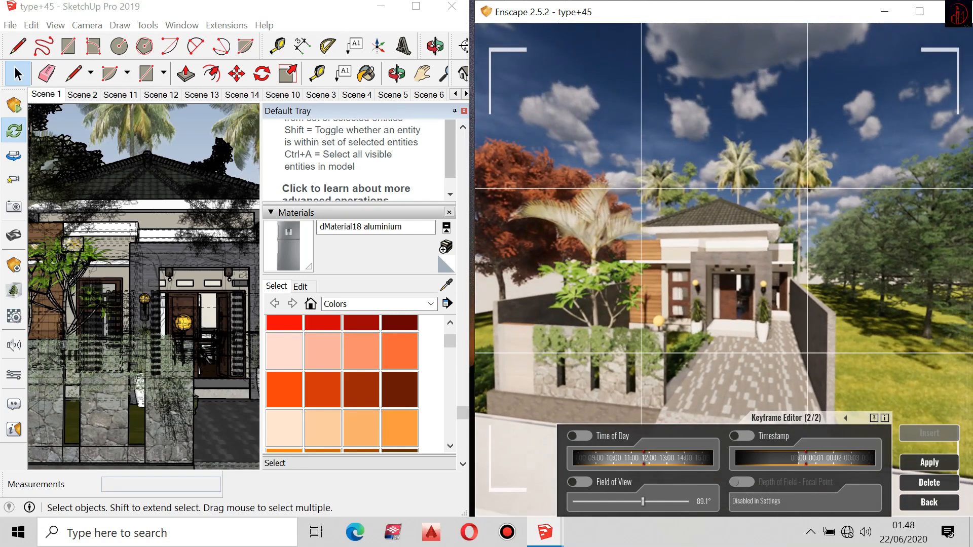
click(929, 463)
click(226, 25)
mouse_move(244, 43)
click(339, 144)
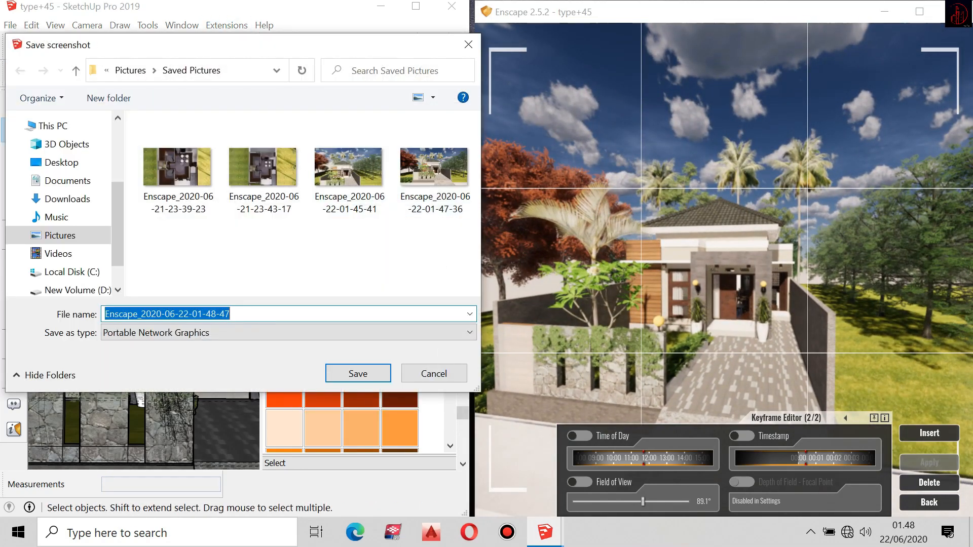
click(359, 374)
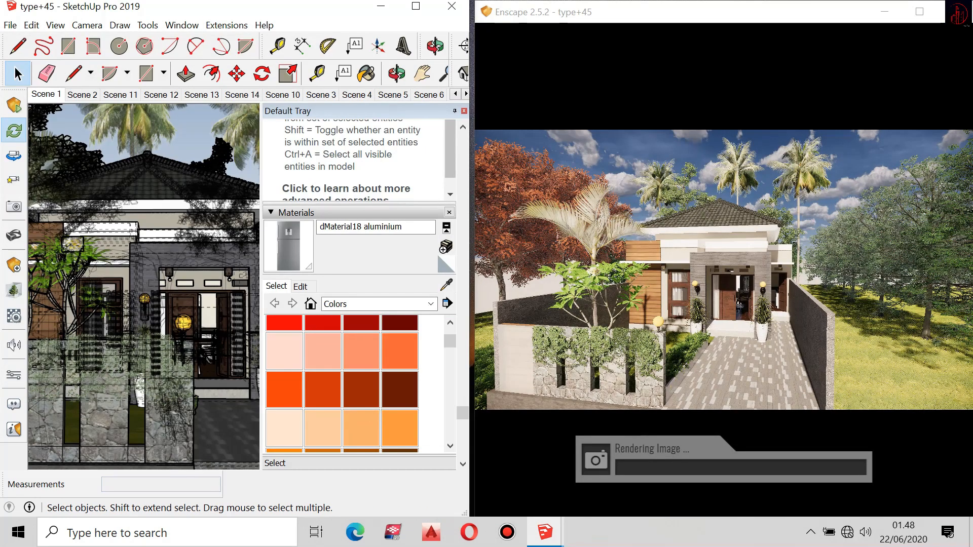